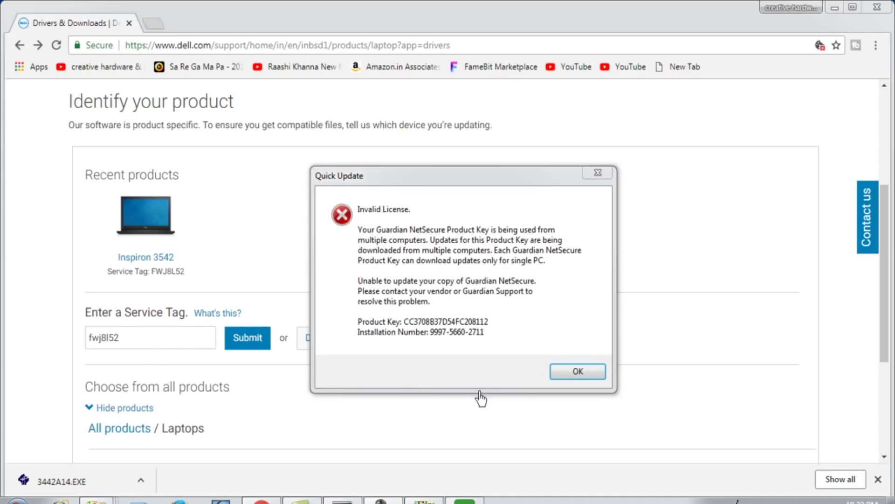
Dismiss the invalid licence message and submit the laptop's service tag to load its support page.
click(577, 371)
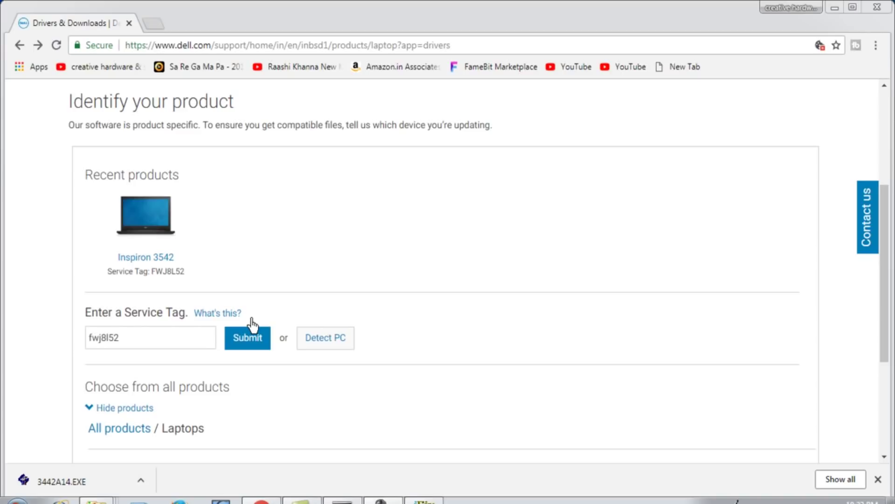
click(141, 346)
click(241, 347)
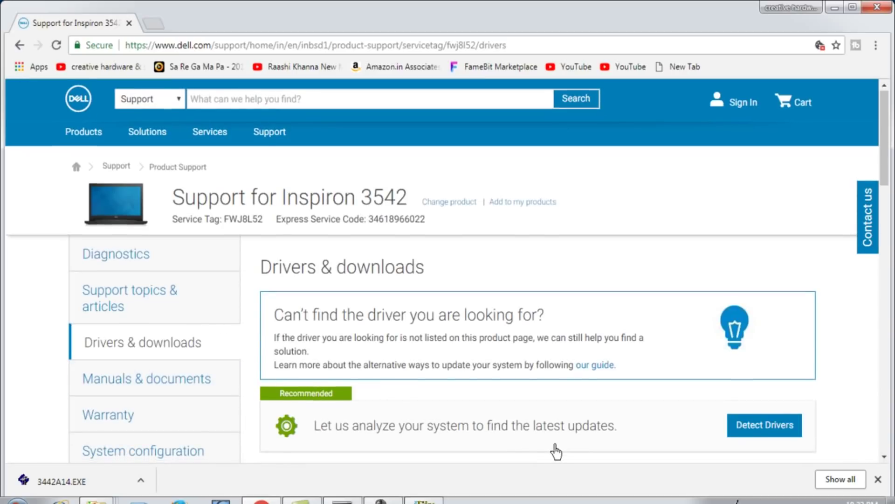
Filter the Inspiron 3542 drivers by the BIOS category and download the Dell Inspiron 3442,3542,5748 System BIOS.
scroll(553, 448, down, 3)
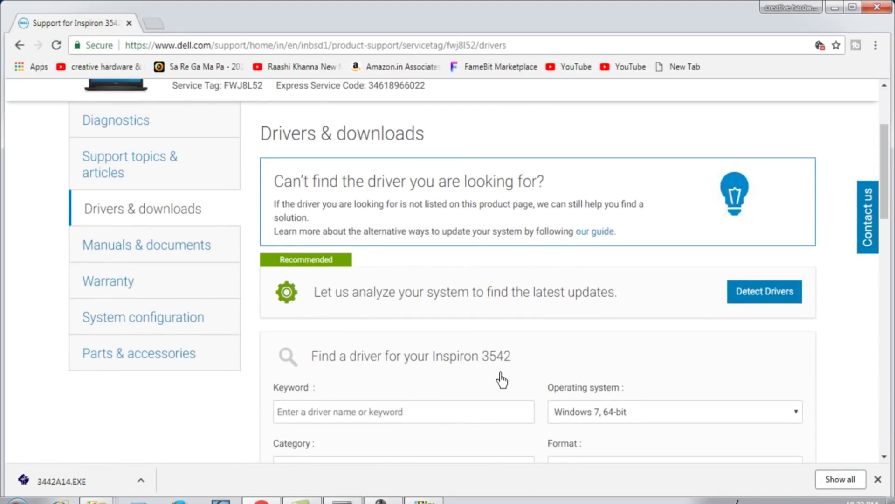
scroll(501, 380, up, 3)
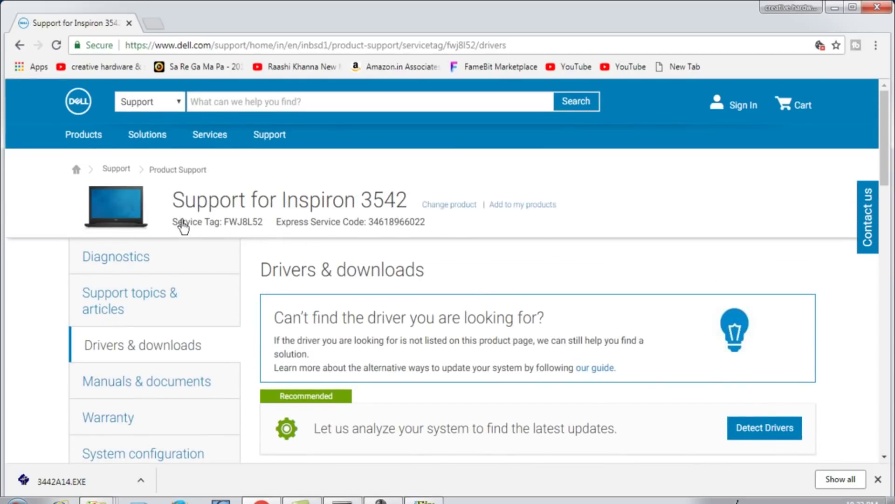
scroll(330, 244, down, 6)
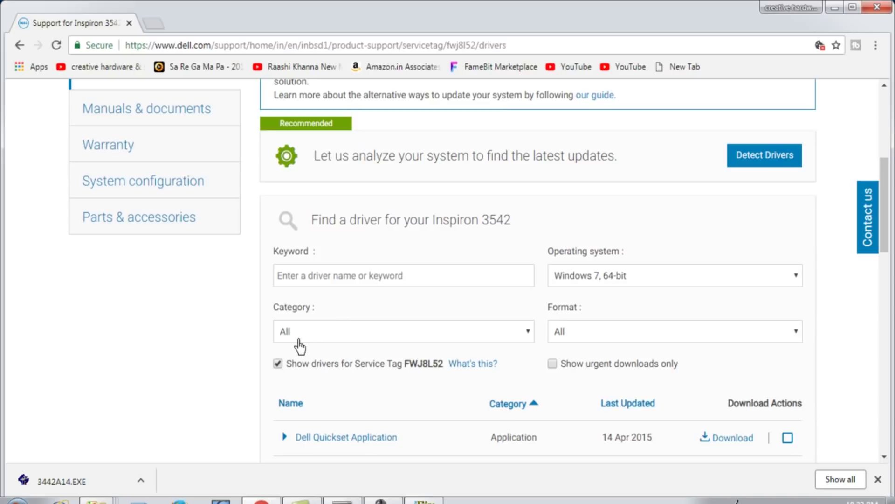
click(521, 344)
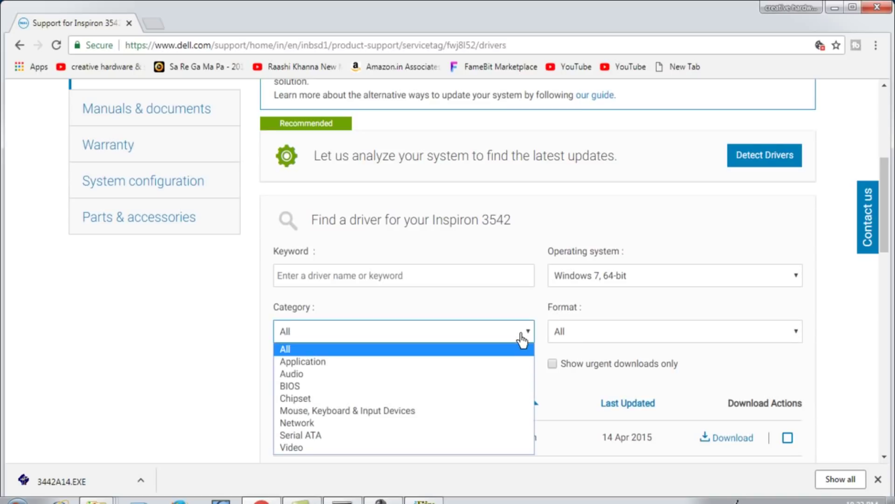
click(335, 386)
scroll(460, 394, down, 3)
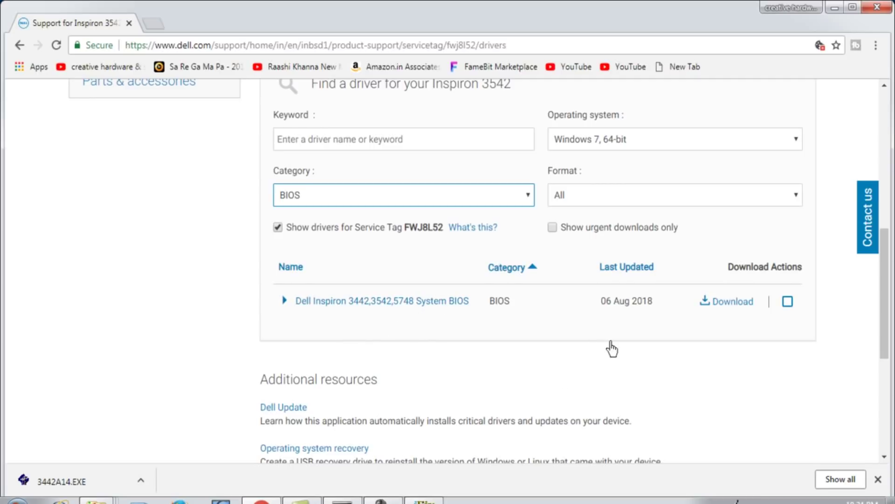
click(717, 309)
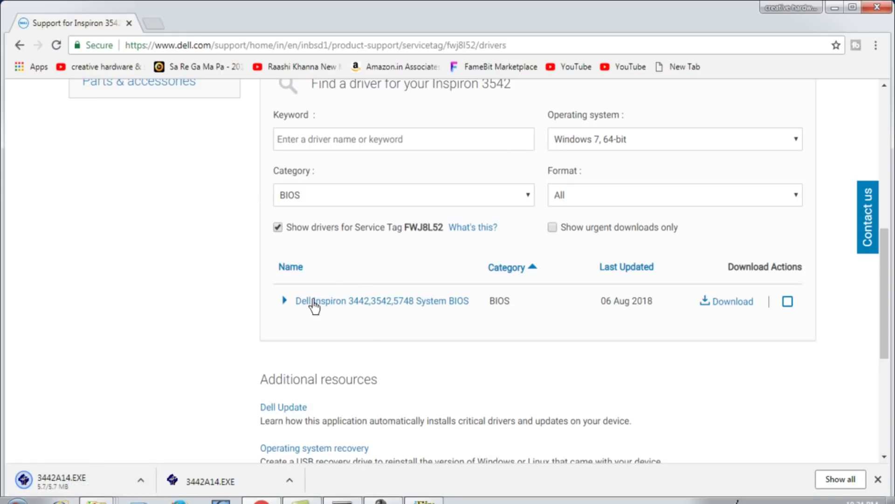
Show the downloaded 3442A14.EXE in its folder, copy the file, and close the folder window.
right_click(73, 491)
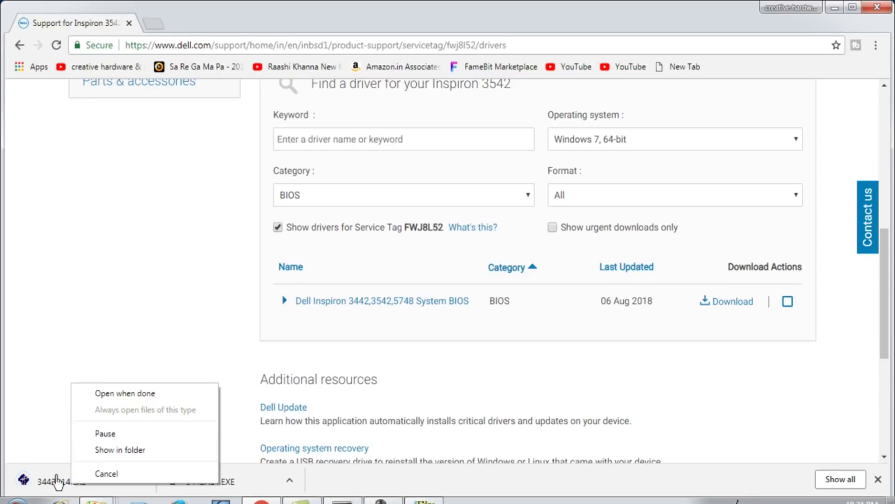
click(112, 453)
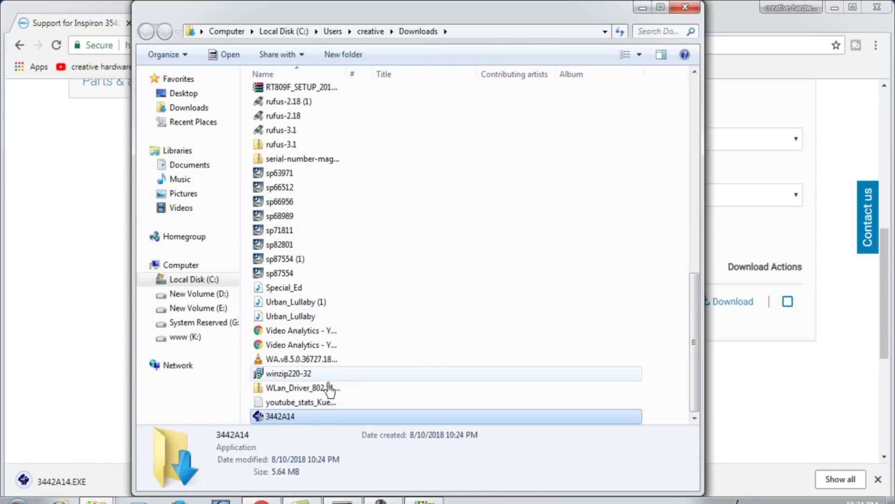
right_click(302, 417)
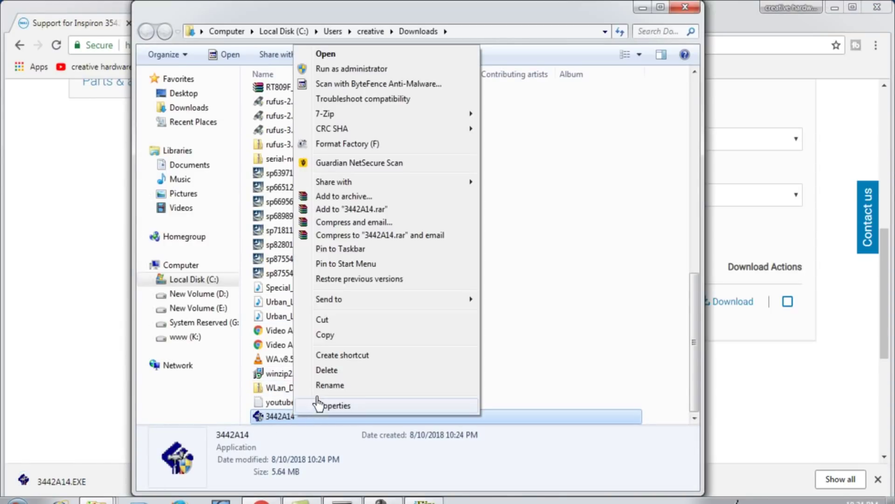
click(337, 325)
click(685, 7)
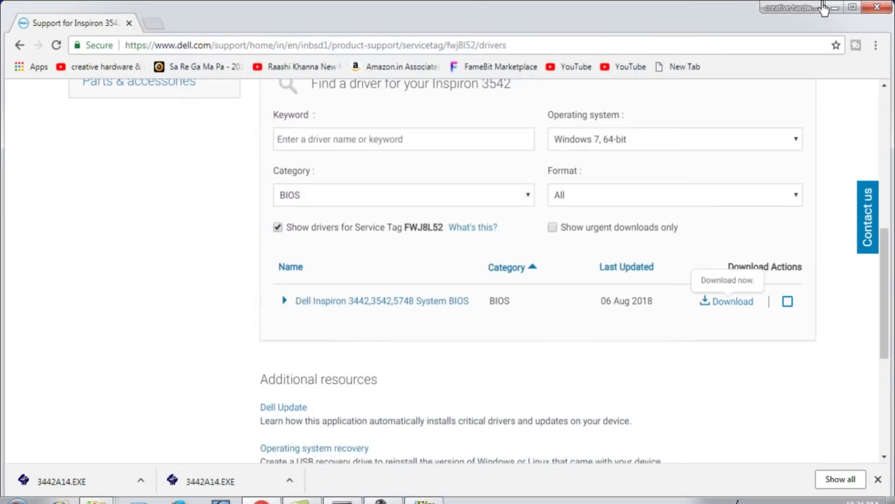
Paste the copied 3442A14 file onto the desktop and place it below New folder (2), declining the programmer software's upgrade offer.
click(842, 9)
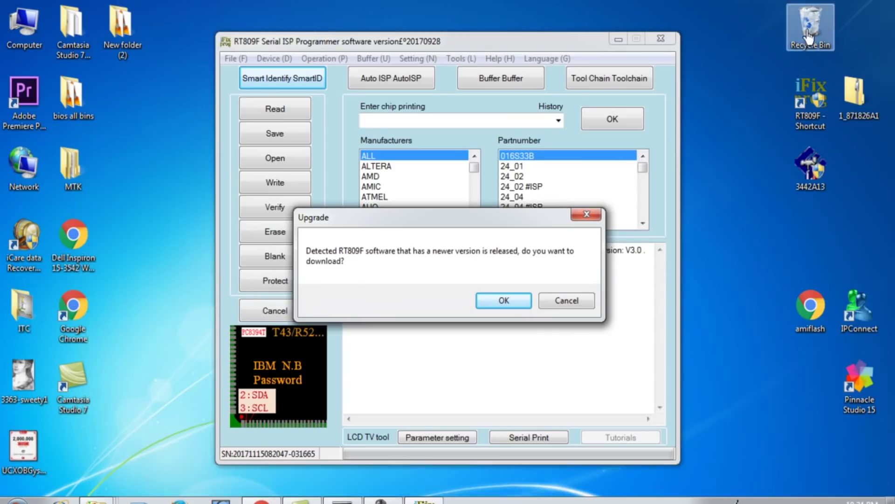
click(566, 298)
right_click(139, 232)
click(170, 301)
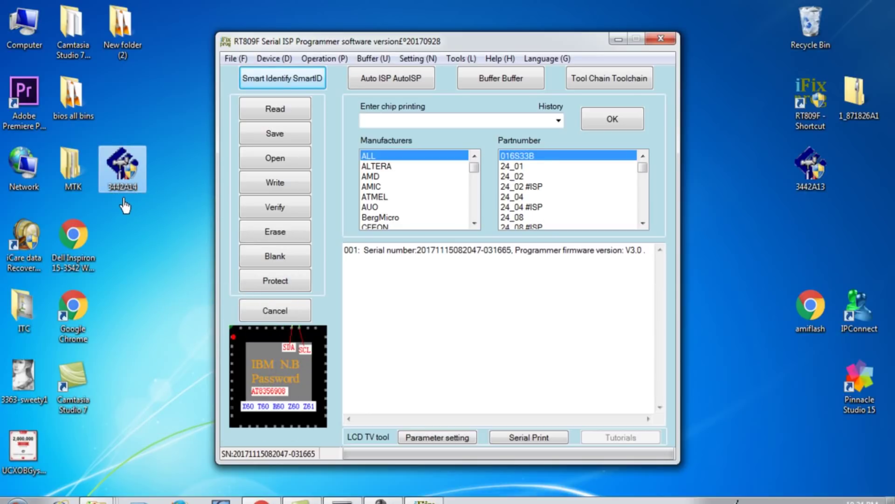
drag(131, 185, 130, 108)
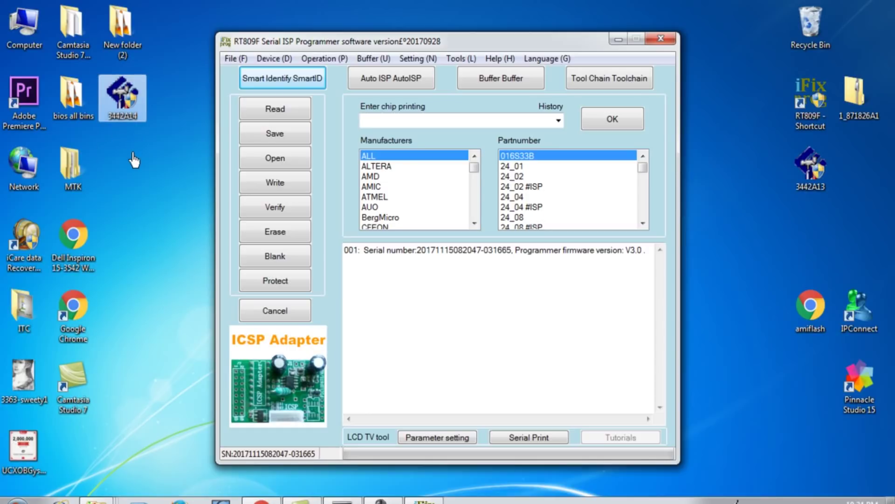
Minimize the programmer window and view the properties of the desktop file 3442A14.
click(619, 39)
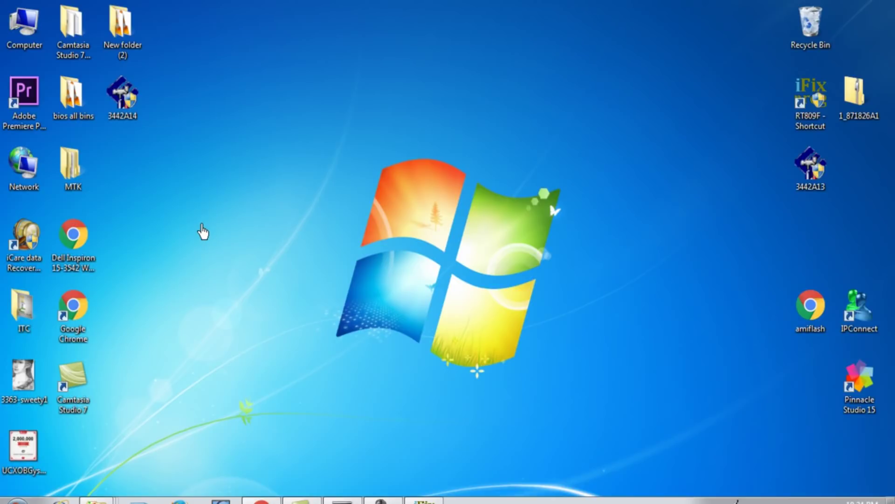
right_click(127, 125)
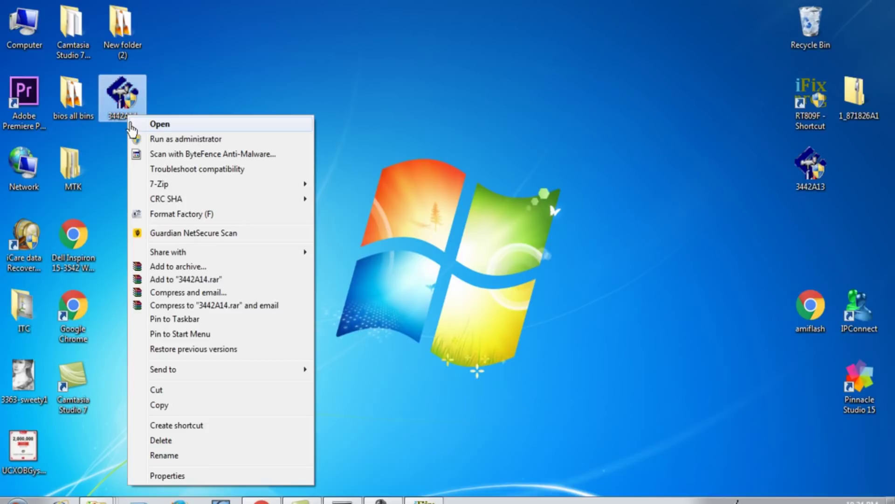
click(184, 475)
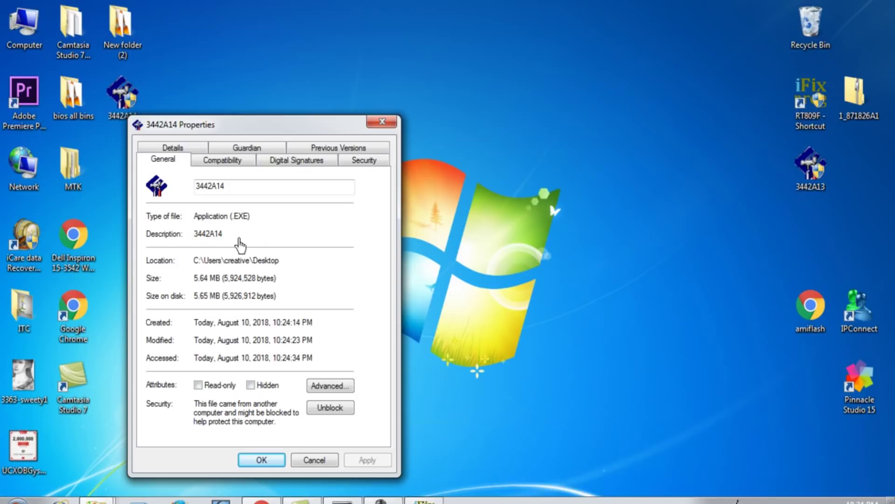
click(382, 122)
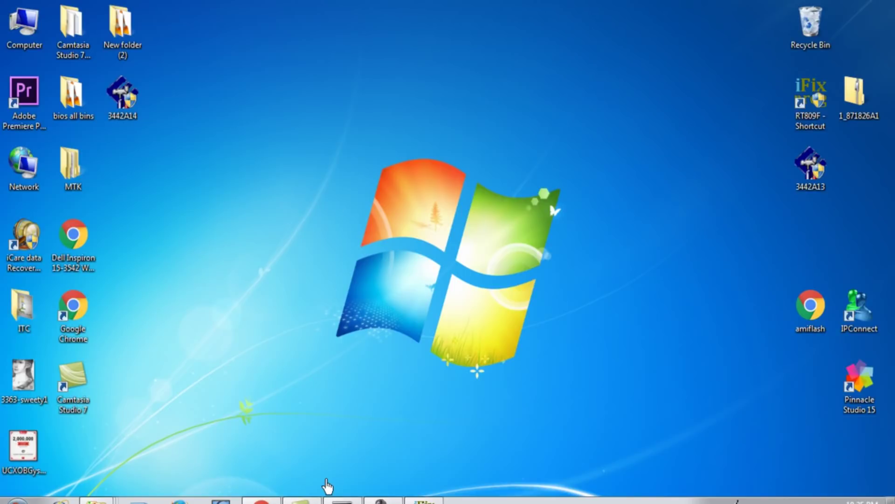
Close the already open Command Prompt and start a new one by running cmd.
right_click(343, 500)
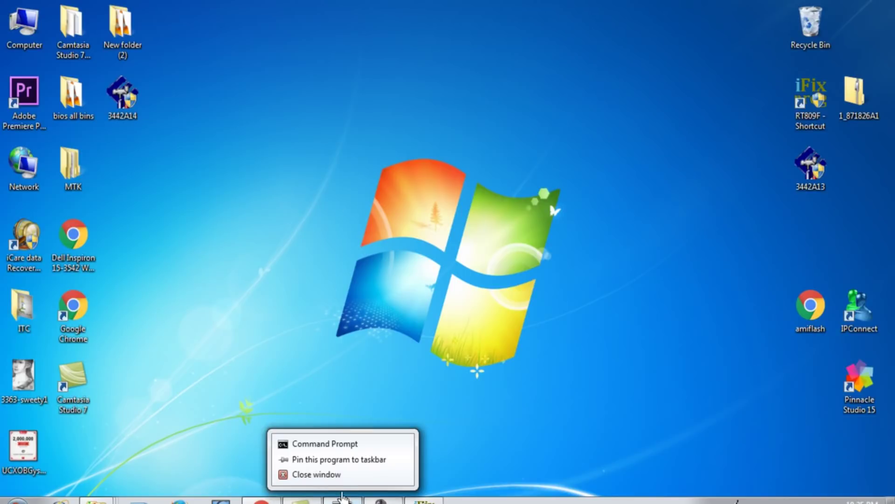
click(337, 481)
key(super+r)
click(112, 467)
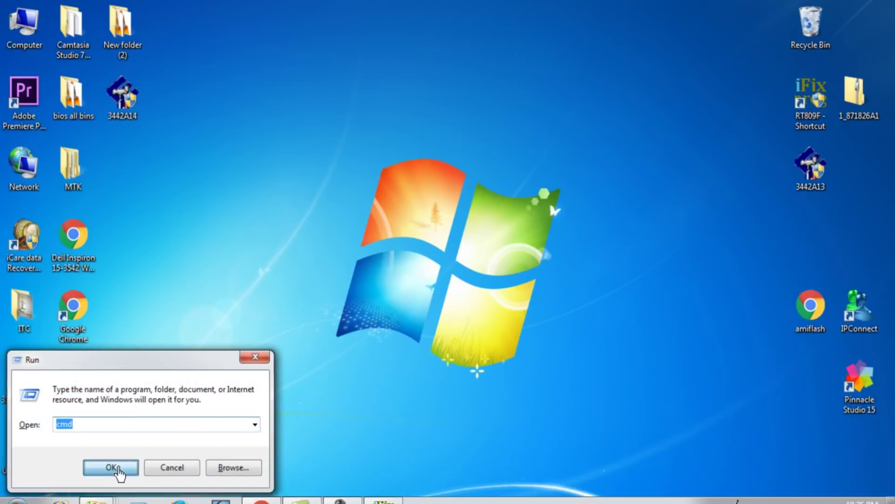
Change the Command Prompt directory with cd desktop and move its window clear of the 3442A14 icon.
drag(178, 51, 262, 119)
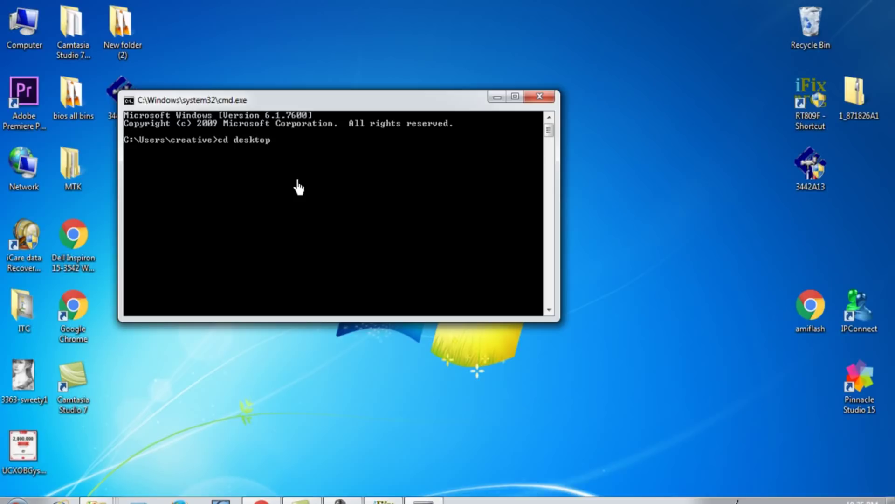
key(Return)
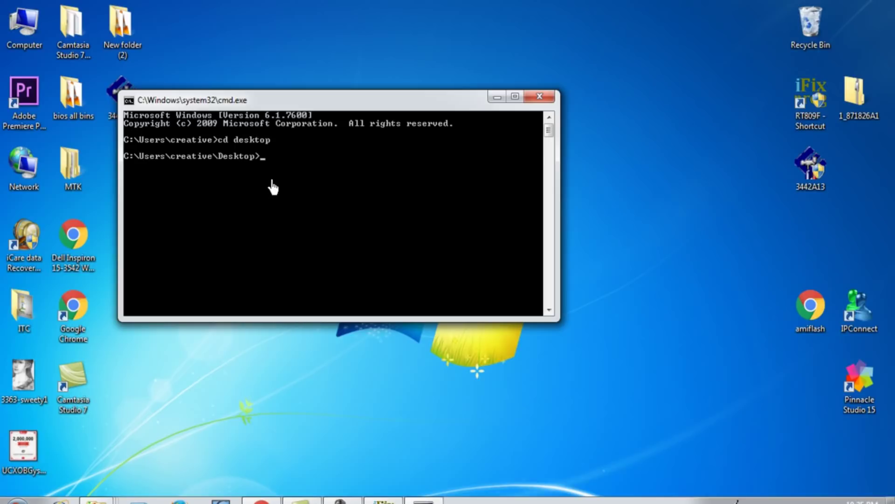
drag(231, 100, 286, 94)
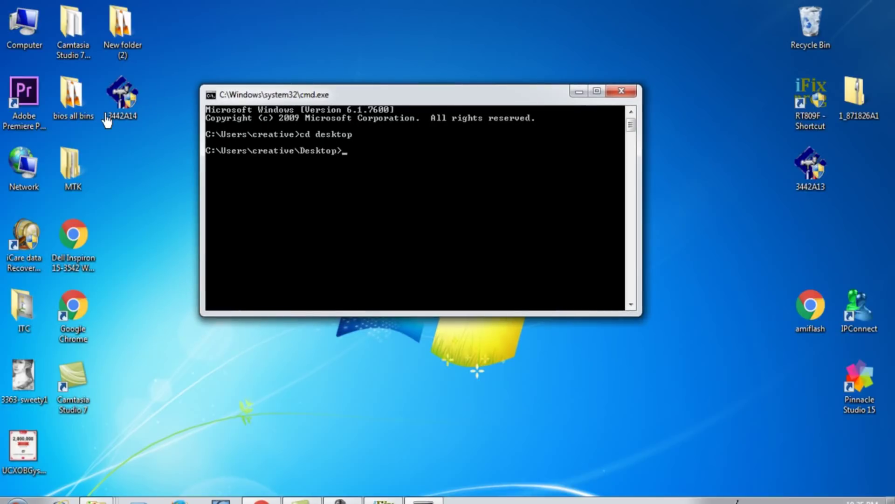
click(131, 125)
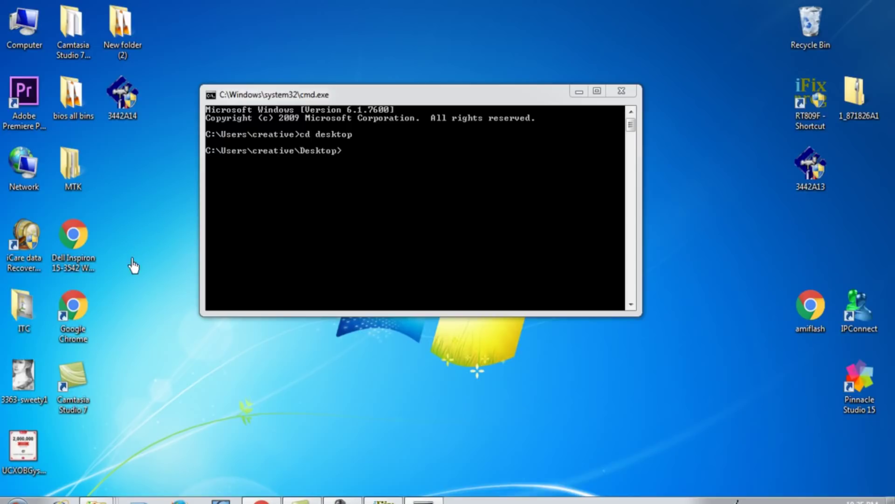
right_click(140, 182)
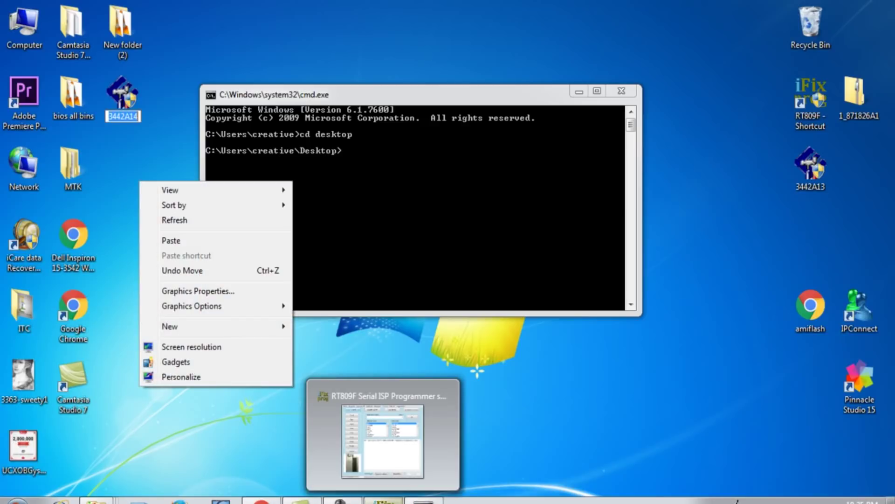
click(174, 221)
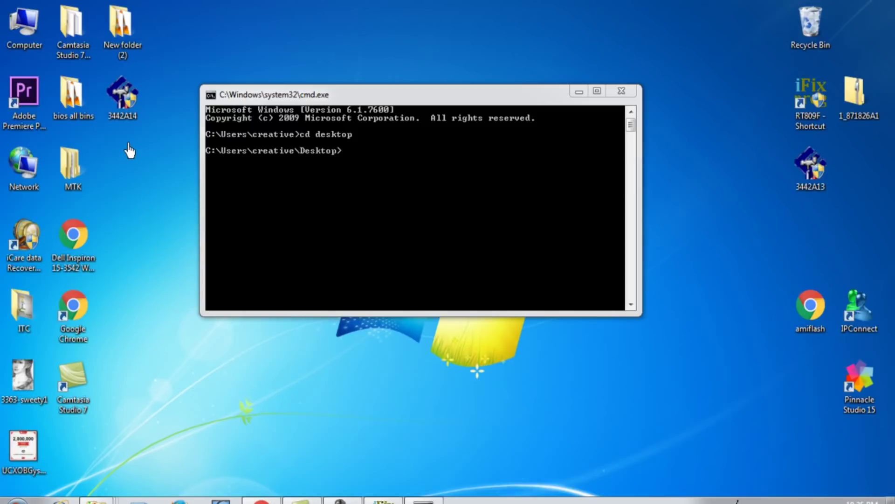
Copy the file name 3442A14 from its desktop icon into the Command Prompt and run 3442A14 /writeromfile.
click(123, 117)
right_click(120, 119)
click(150, 162)
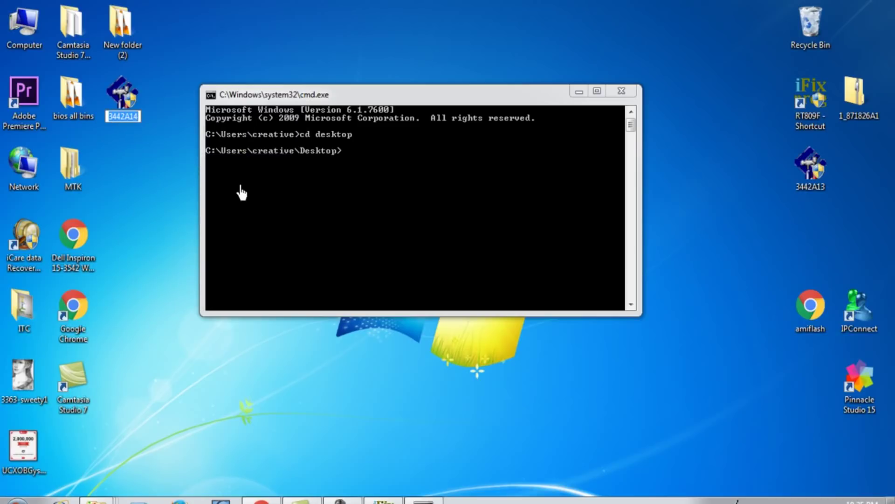
click(346, 159)
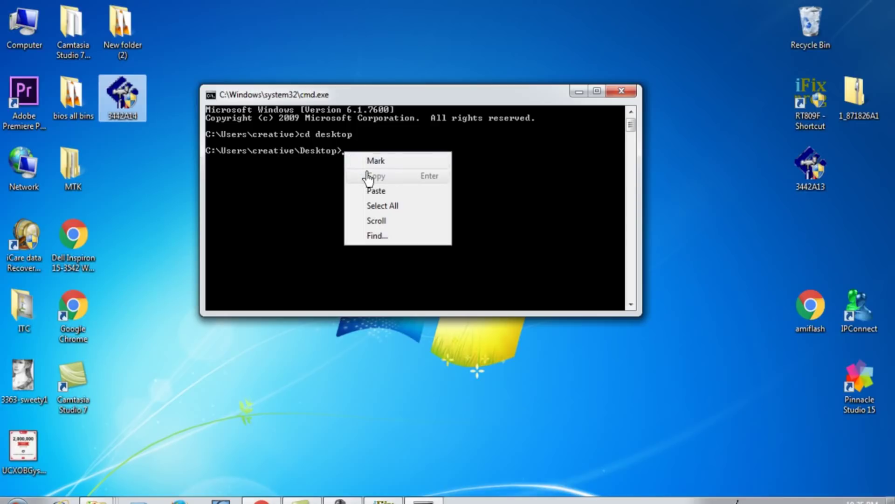
click(370, 190)
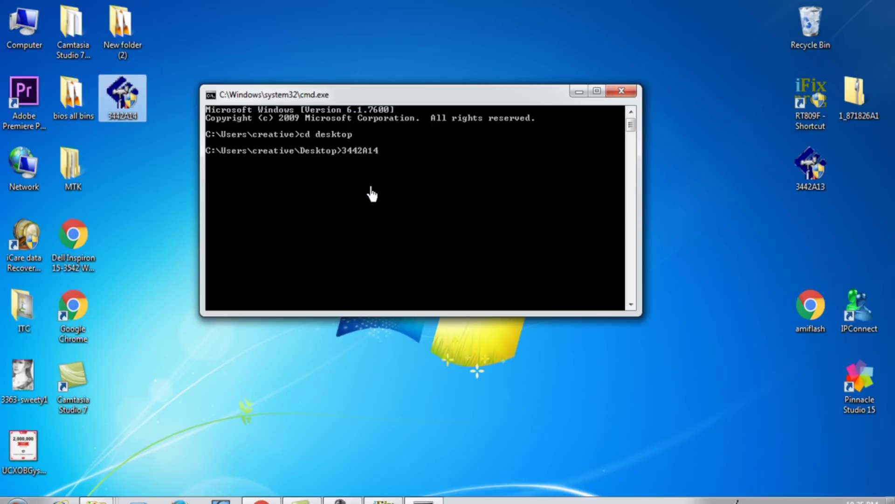
text(/writeromfile)
key(Return)
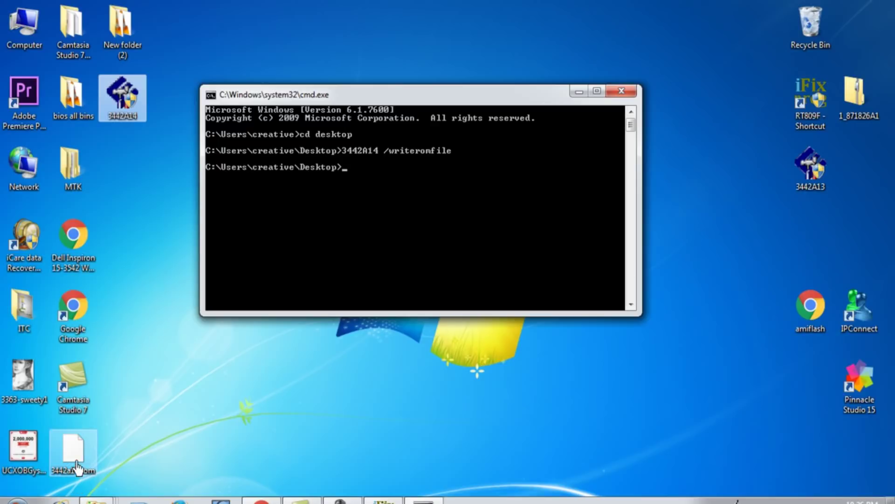
Move the 3442a14.rom file below the 3442A14 icon and bring the RT809F Serial ISP Programmer window back up.
drag(77, 467, 131, 168)
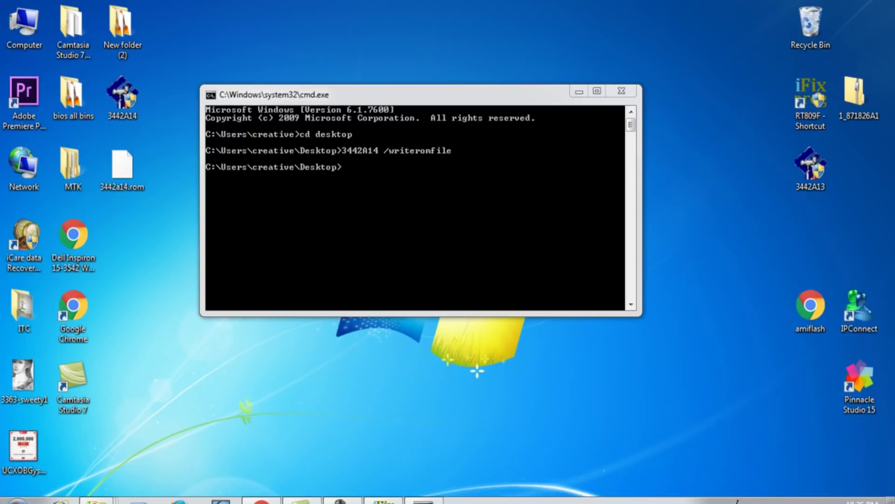
click(383, 501)
click(383, 501)
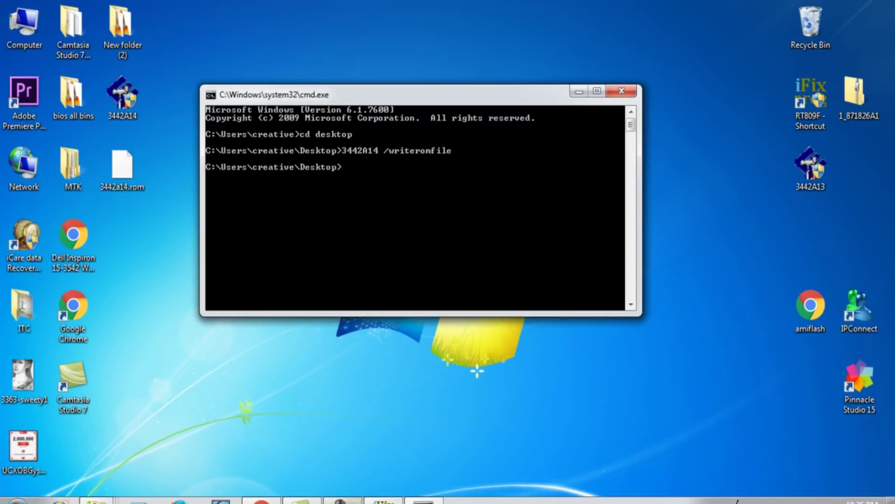
click(383, 501)
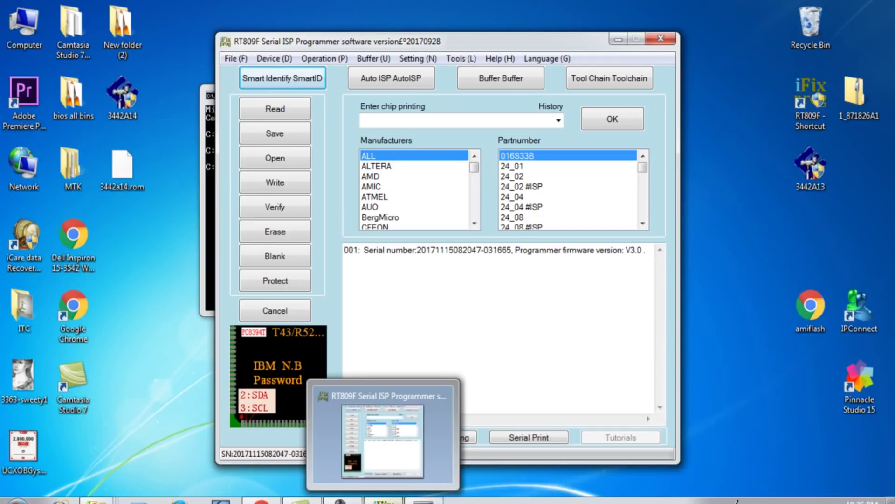
click(737, 502)
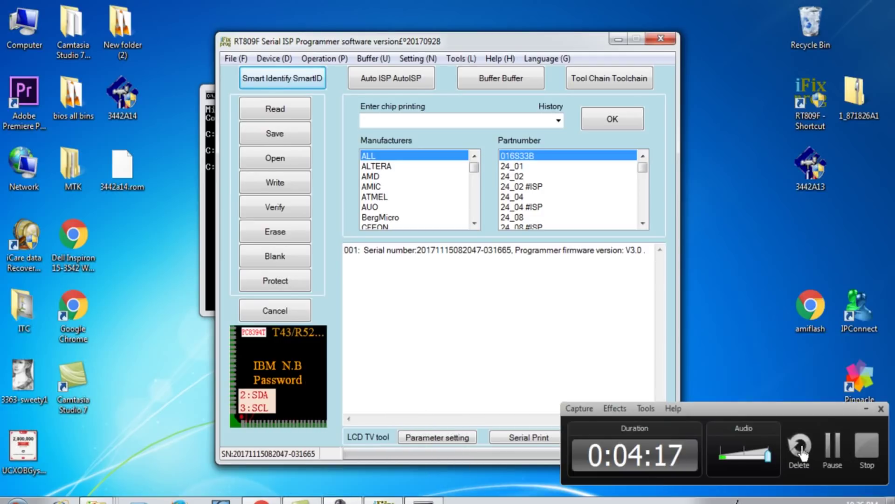
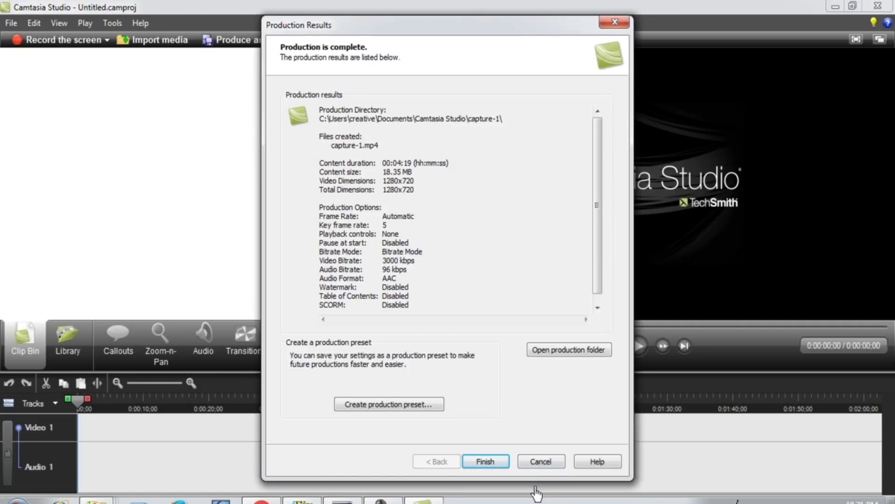
click(494, 463)
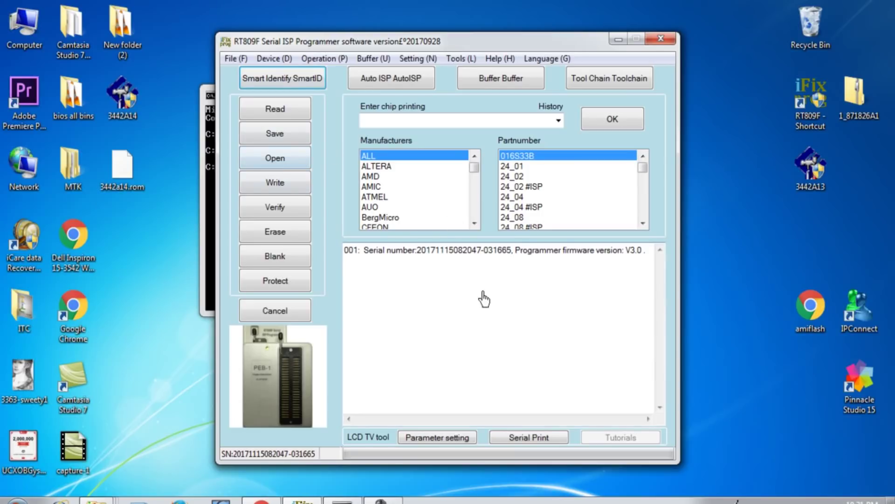
Identify the connected flash chip with SmartID and select 3442a14.rom on the Desktop as the file to load.
click(290, 81)
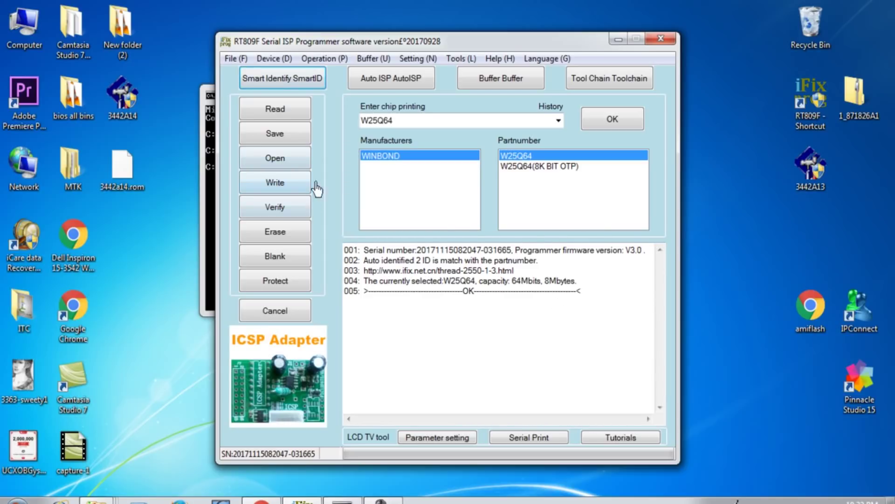
click(269, 165)
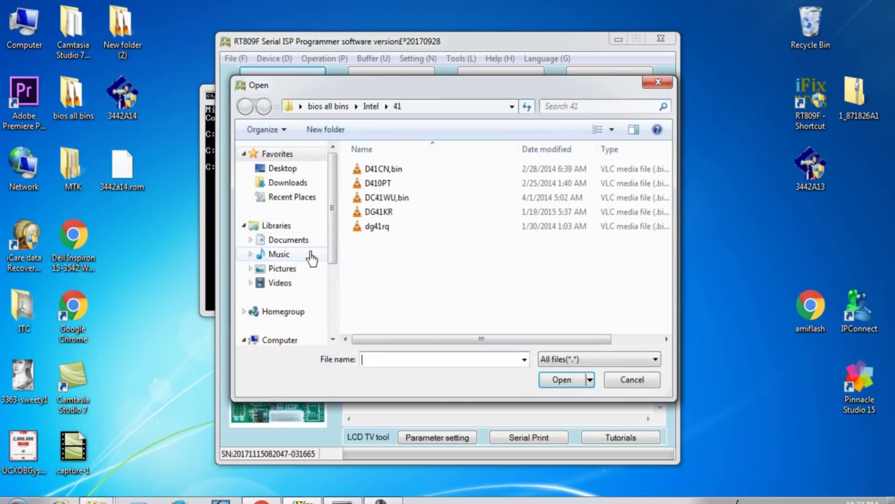
click(282, 169)
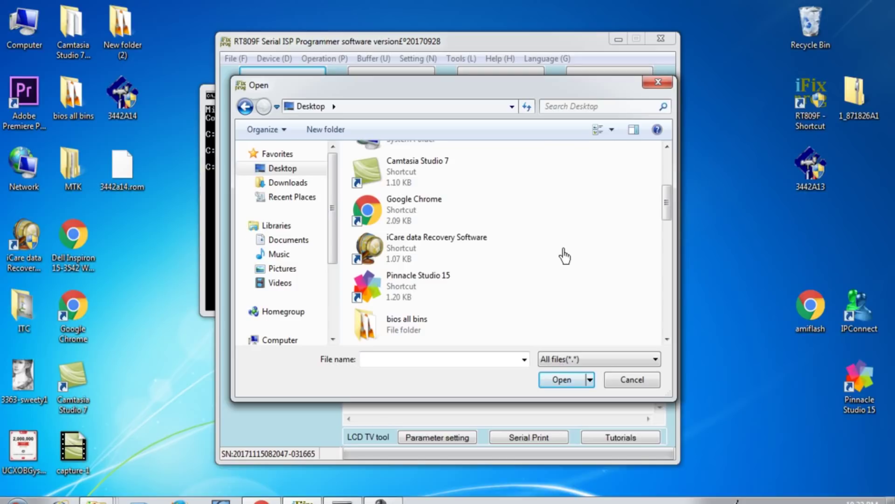
scroll(558, 259, down, 6)
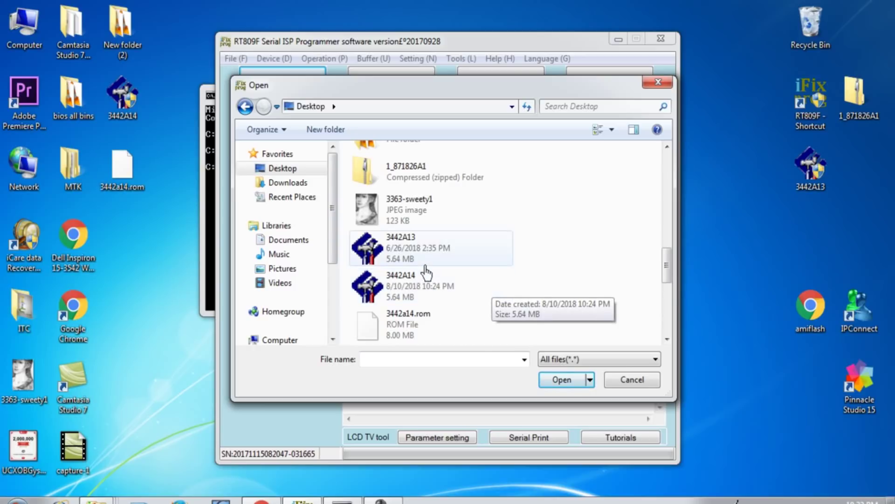
click(437, 295)
click(436, 331)
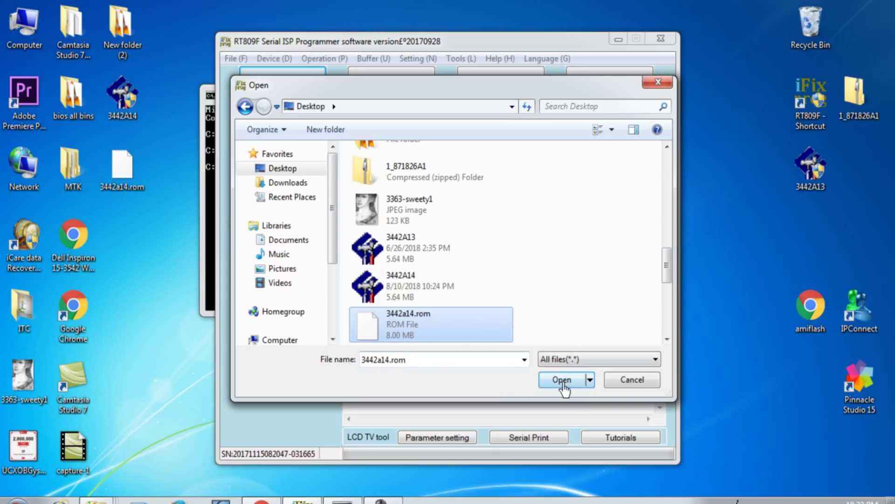
Try filtering the Desktop file list to BIN(*.bin) files.
click(590, 361)
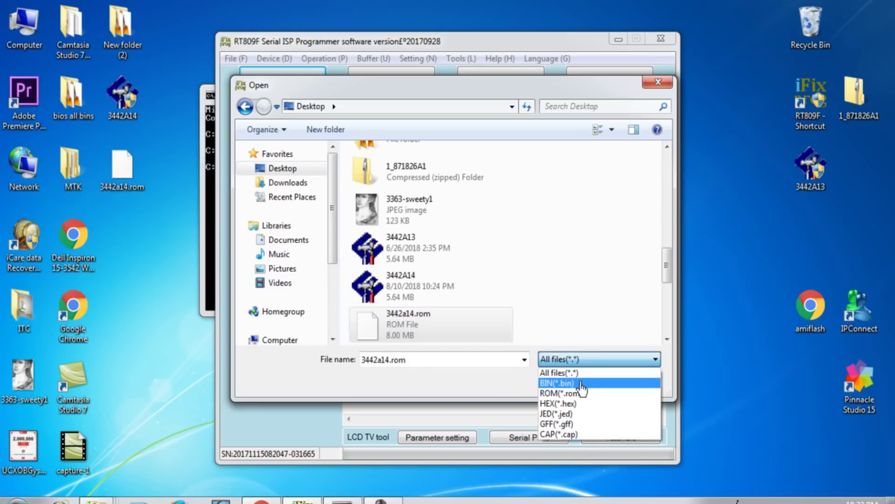
click(584, 383)
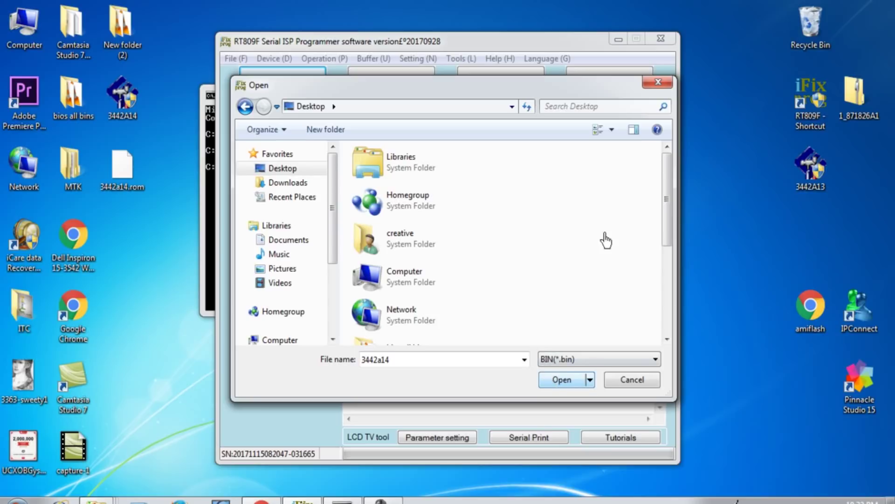
drag(670, 202, 668, 122)
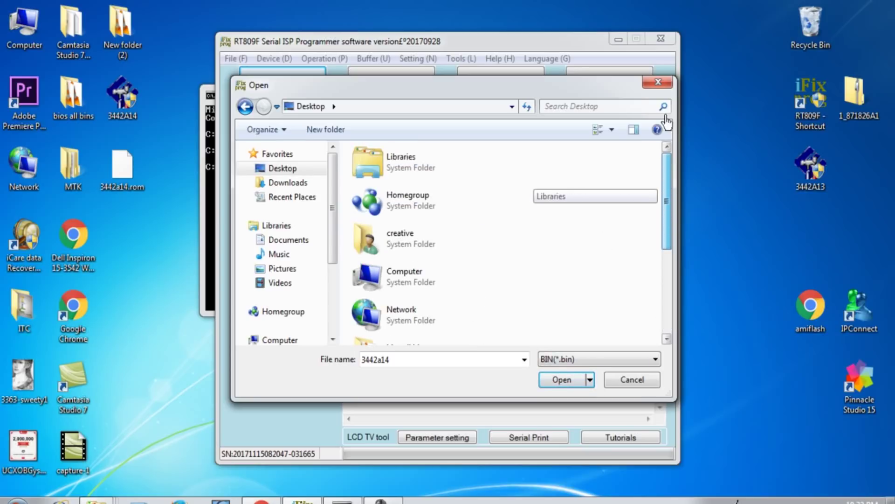
Load 3442a14.rom from the Desktop using the ROM(*.rom) file type and write it to the W25Q64 chip.
click(635, 360)
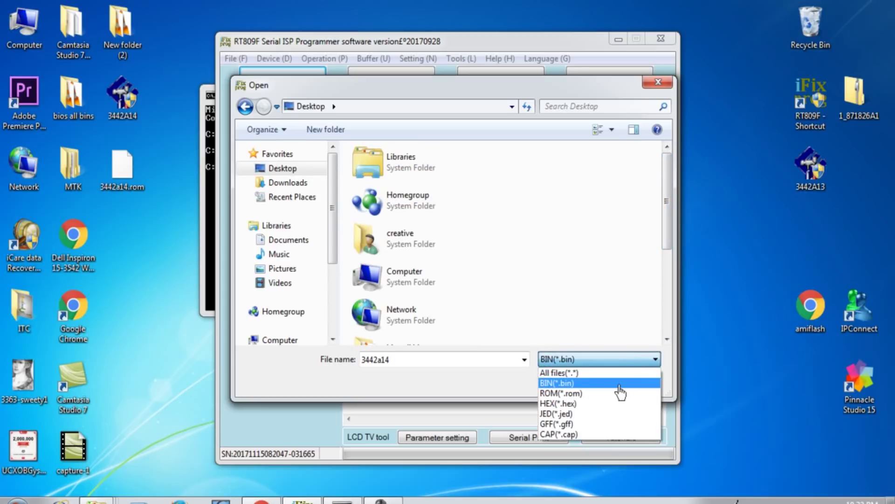
click(591, 394)
scroll(573, 256, down, 5)
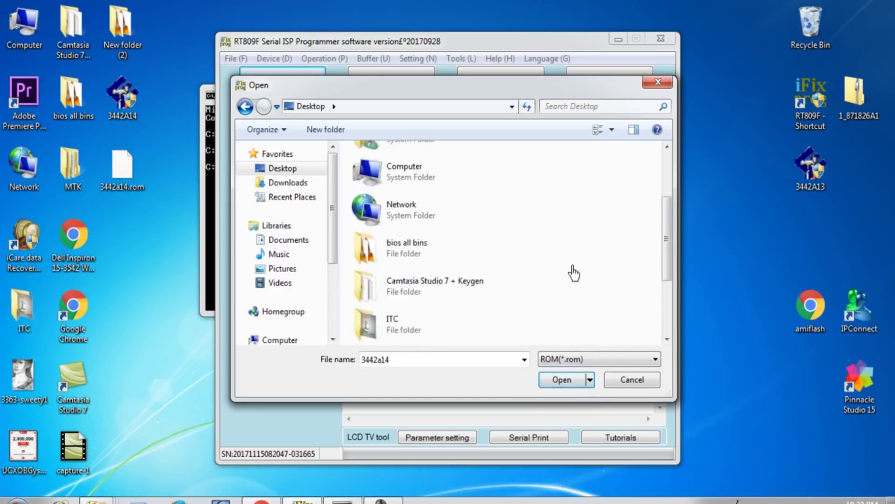
click(426, 337)
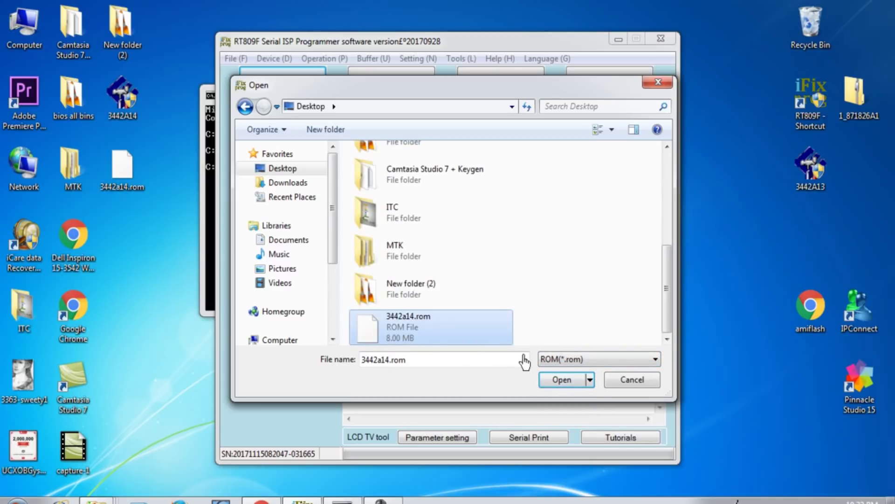
click(561, 380)
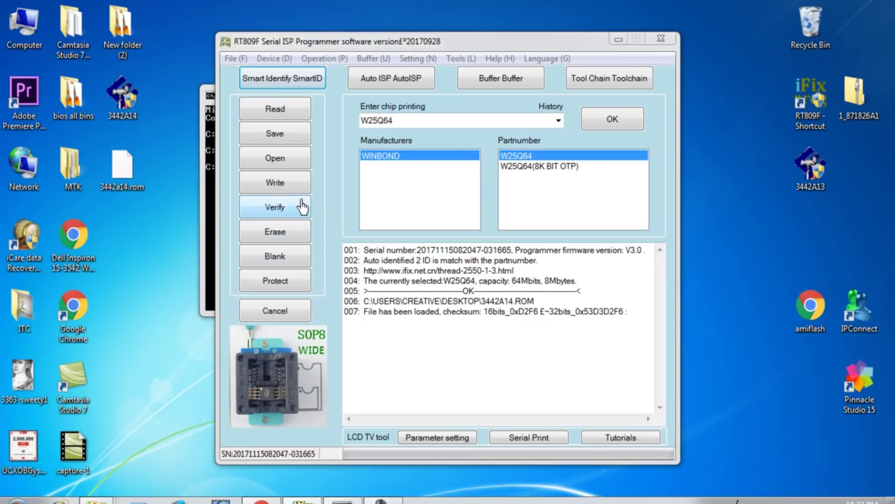
click(282, 187)
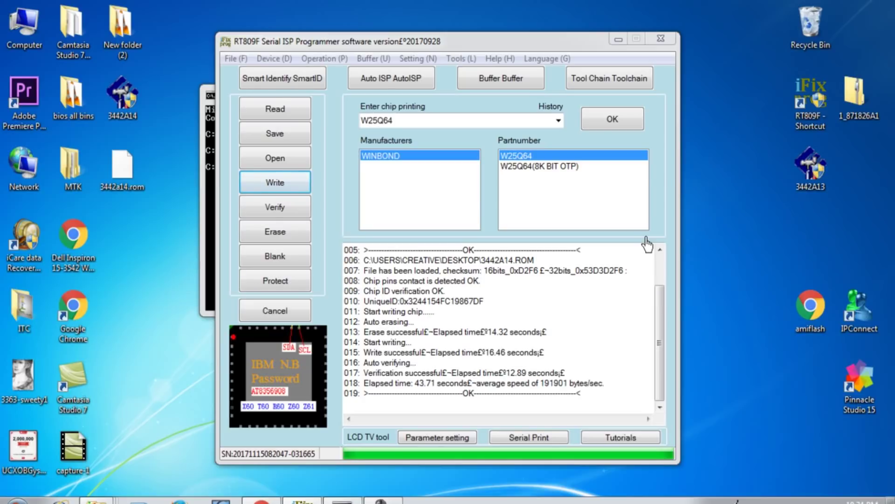
Examine the loaded ROM's hex and ASCII data in the buffer editor and close the editor.
click(483, 83)
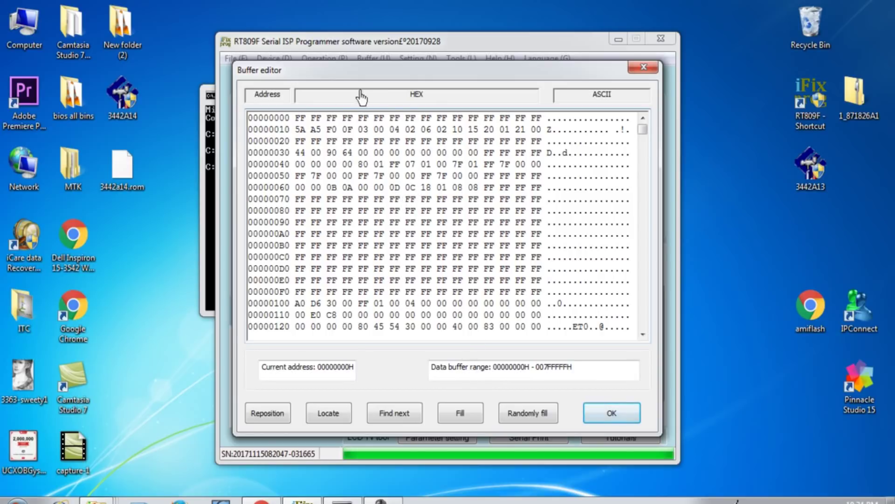
scroll(427, 247, down, 1)
scroll(428, 263, down, 5)
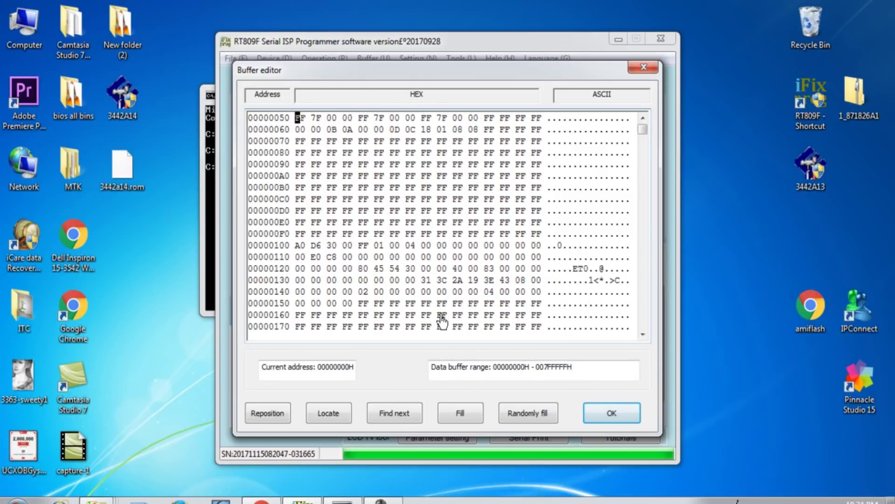
scroll(420, 314, down, 5)
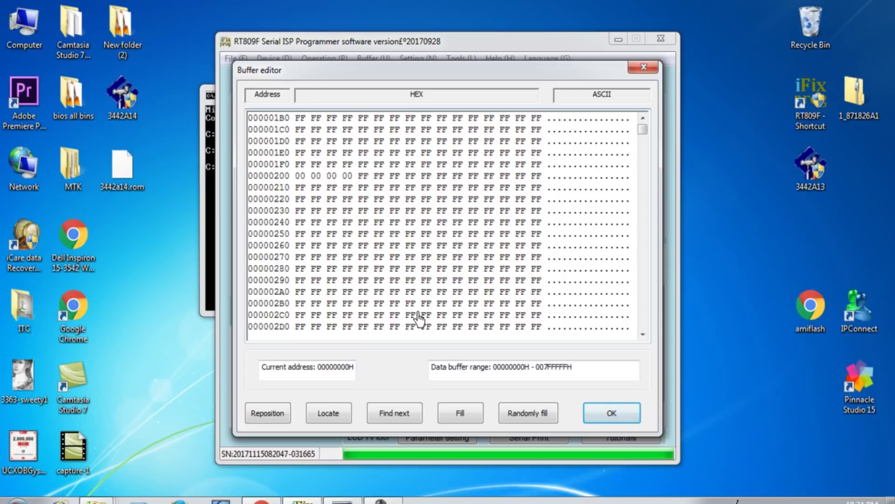
drag(649, 133, 640, 154)
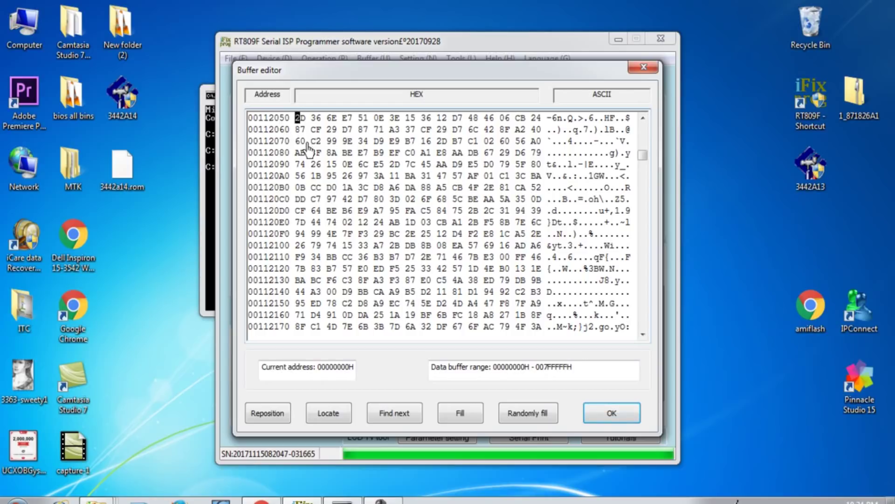
scroll(301, 256, up, 7)
scroll(301, 256, up, 8)
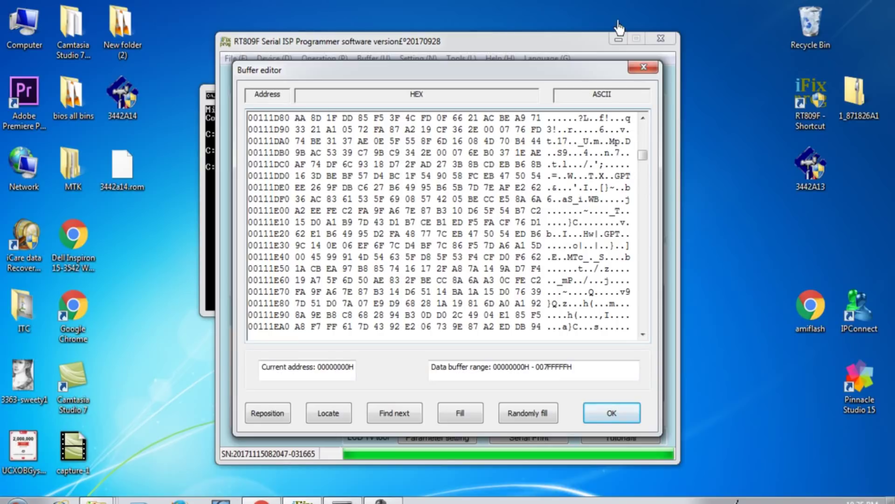
click(644, 67)
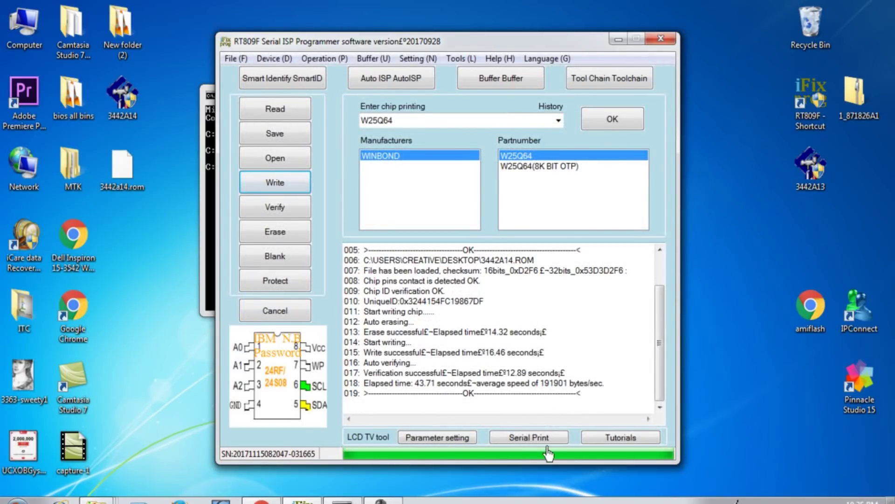
mouse_move(343, 500)
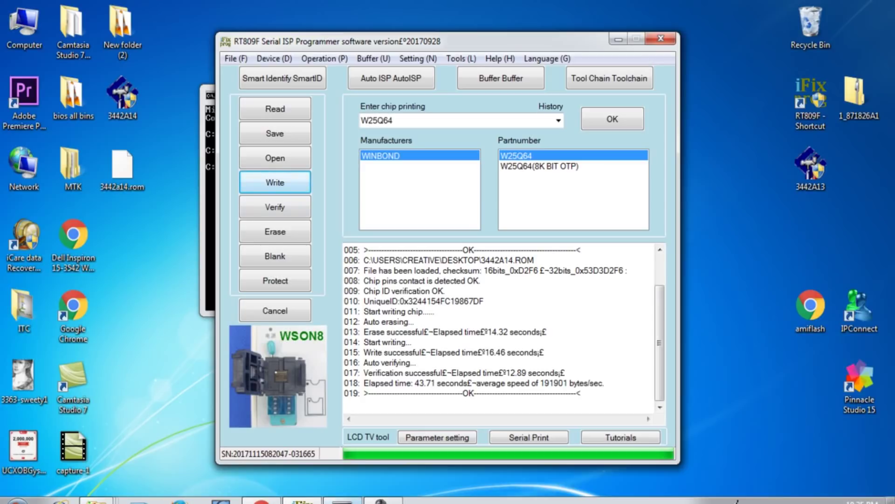
click(387, 500)
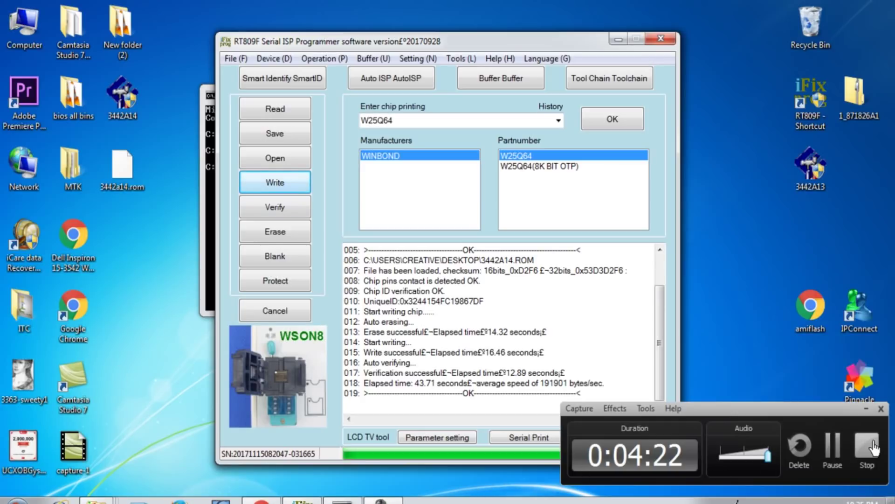